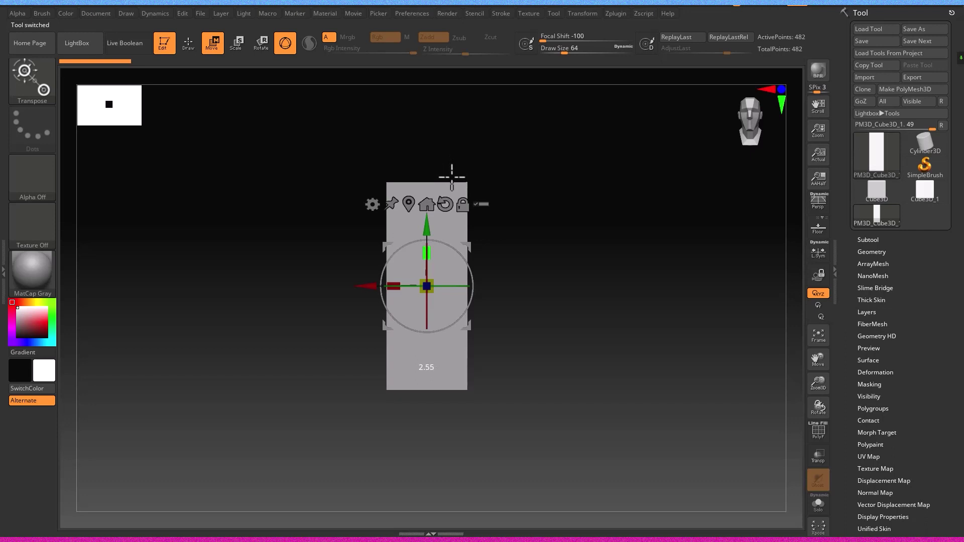
# - Stretch the box slightly taller along its vertical axis
pyautogui.moveTo(359, 185); pyautogui.dragTo(259, 190)
pyautogui.moveTo(426, 253); pyautogui.dragTo(429, 151)
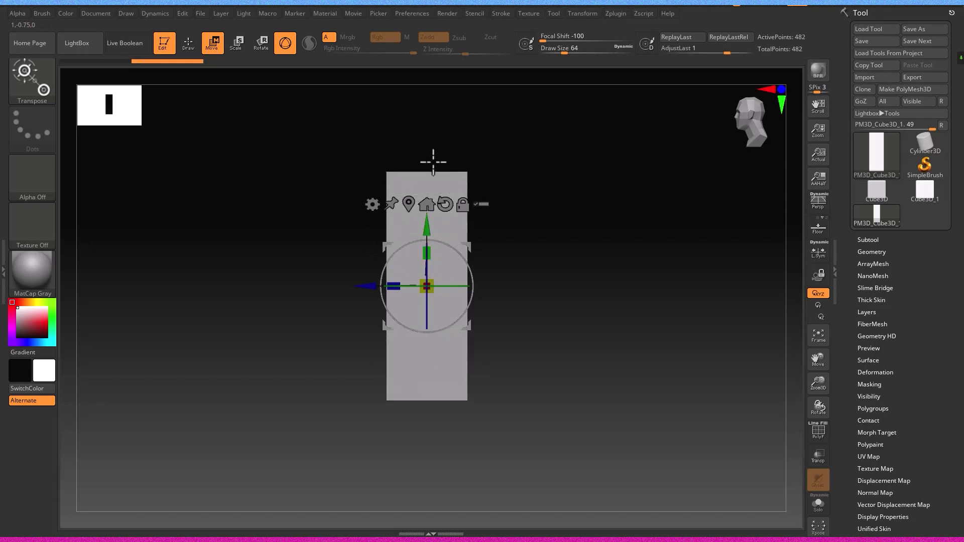
pyautogui.click(189, 43)
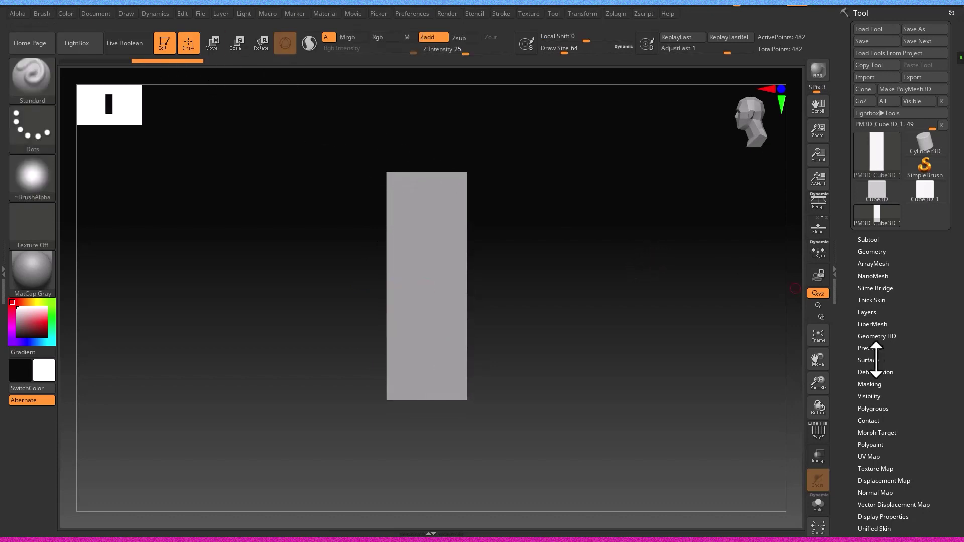
# - Subdivide the block to level 6 and open the Deformation settings
pyautogui.scroll(-3, 888, 376)
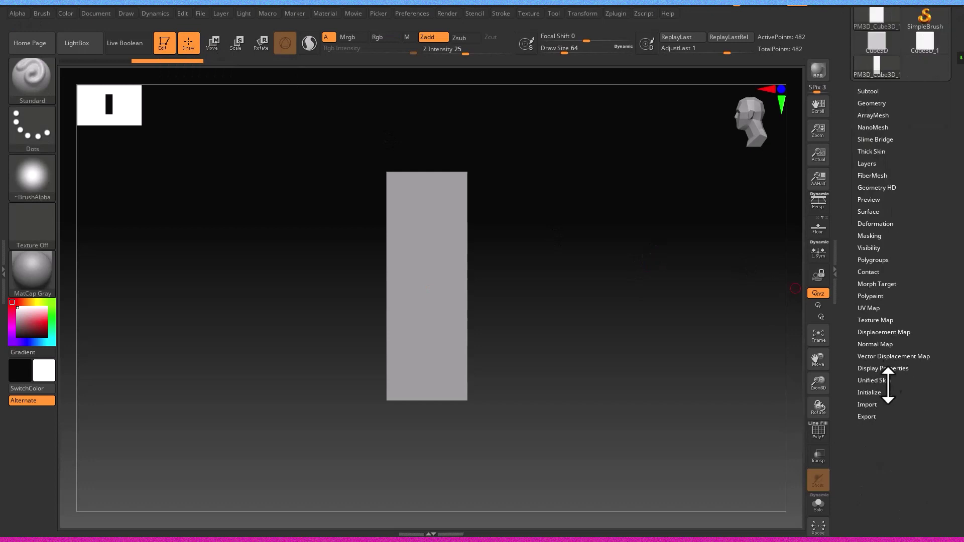
pyautogui.click(875, 223)
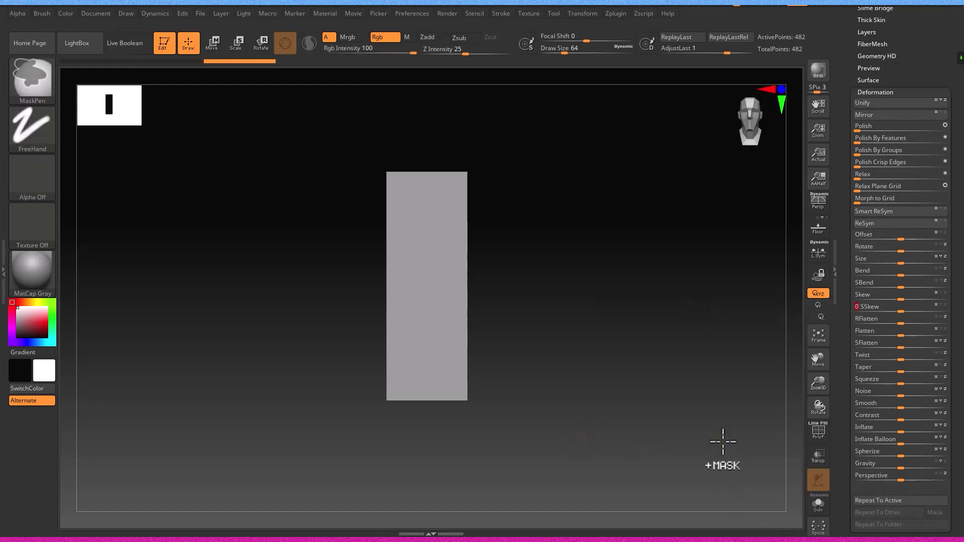
pyautogui.press('w')
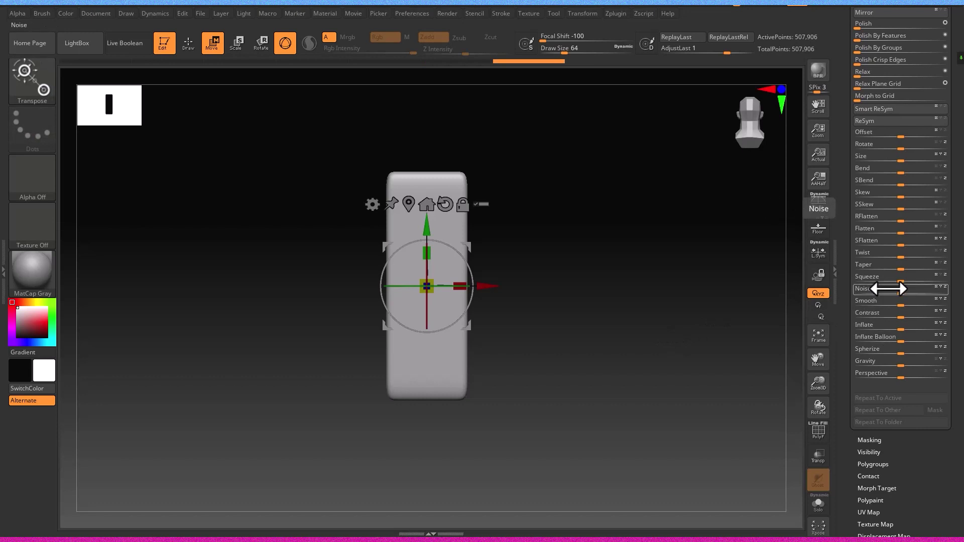
# - Squeeze the block's middle inward into an hourglass profile with the Squeeze deformation
pyautogui.moveTo(907, 279); pyautogui.dragTo(894, 283)
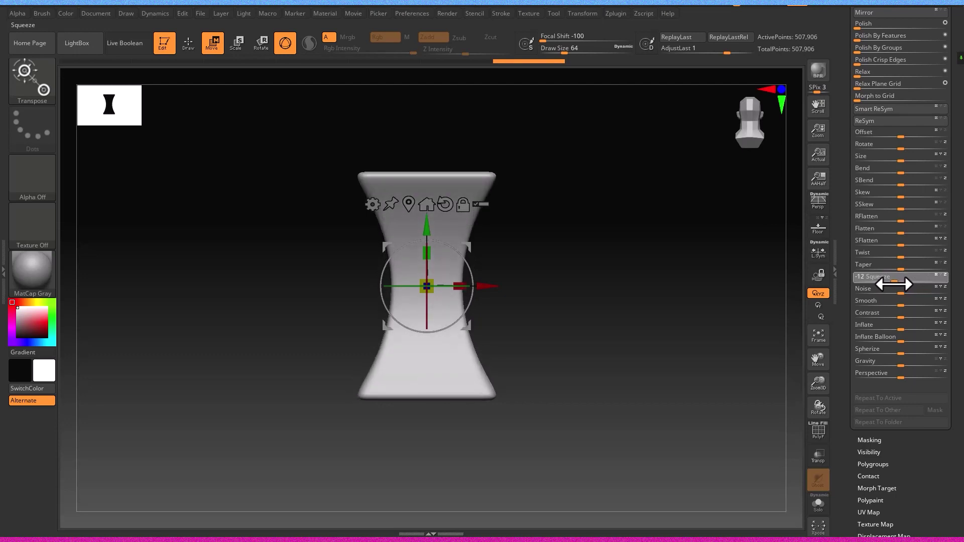
pyautogui.moveTo(733, 311)
pyautogui.mouseDown()
pyautogui.moveTo(797, 318)
pyautogui.moveTo(747, 337)
pyautogui.moveTo(751, 290)
pyautogui.moveTo(740, 306)
pyautogui.moveTo(750, 311)
pyautogui.moveTo(724, 312)
pyautogui.mouseUp()
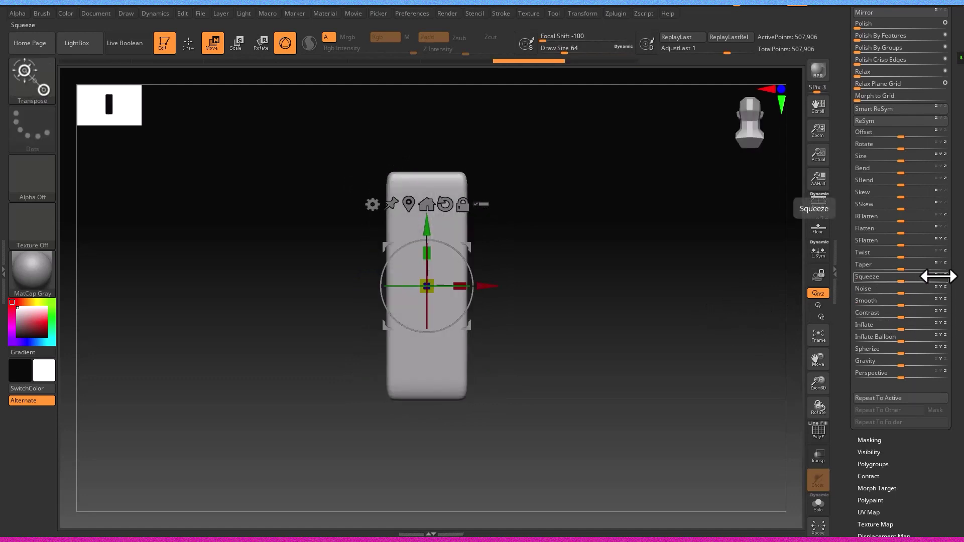
pyautogui.moveTo(886, 281)
pyautogui.mouseDown()
pyautogui.moveTo(912, 279)
pyautogui.moveTo(899, 279)
pyautogui.mouseUp()
pyautogui.moveTo(800, 310)
pyautogui.mouseDown()
pyautogui.moveTo(626, 396)
pyautogui.moveTo(535, 391)
pyautogui.moveTo(616, 376)
pyautogui.moveTo(606, 374)
pyautogui.mouseUp()
pyautogui.click(188, 42)
pyautogui.moveTo(274, 174); pyautogui.dragTo(318, 179)
# - Open the DynaMesh settings in the block's geometry options
pyautogui.scroll(-5, 945, 367)
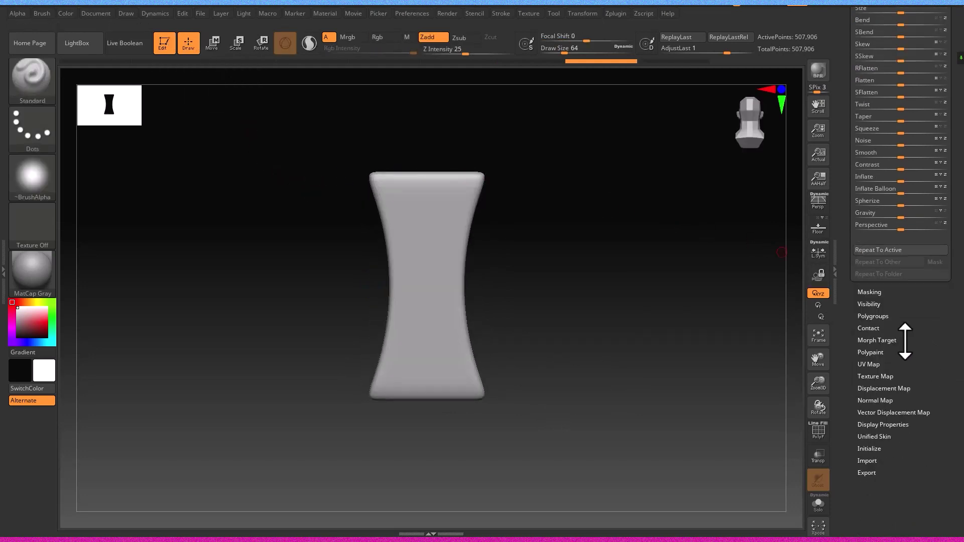
pyautogui.scroll(15, 909, 341)
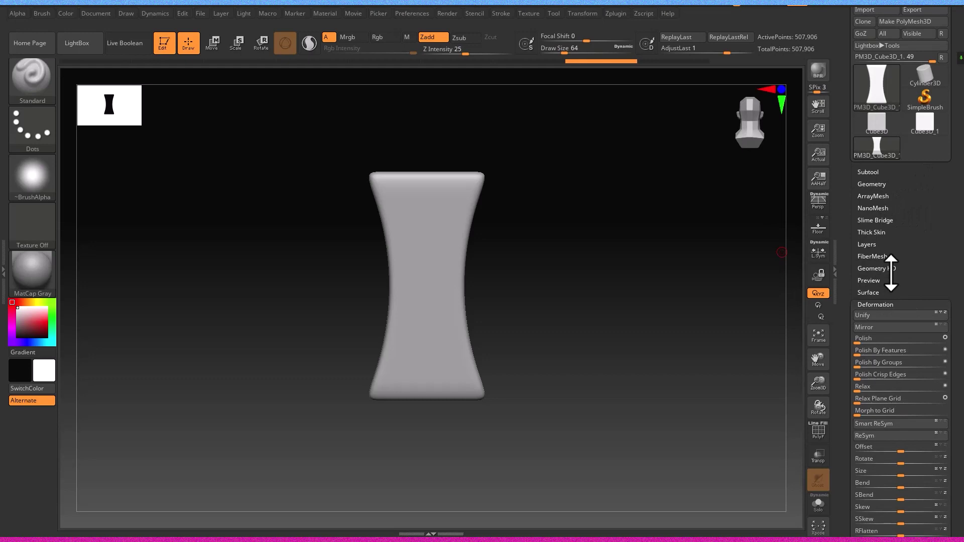
pyautogui.click(873, 186)
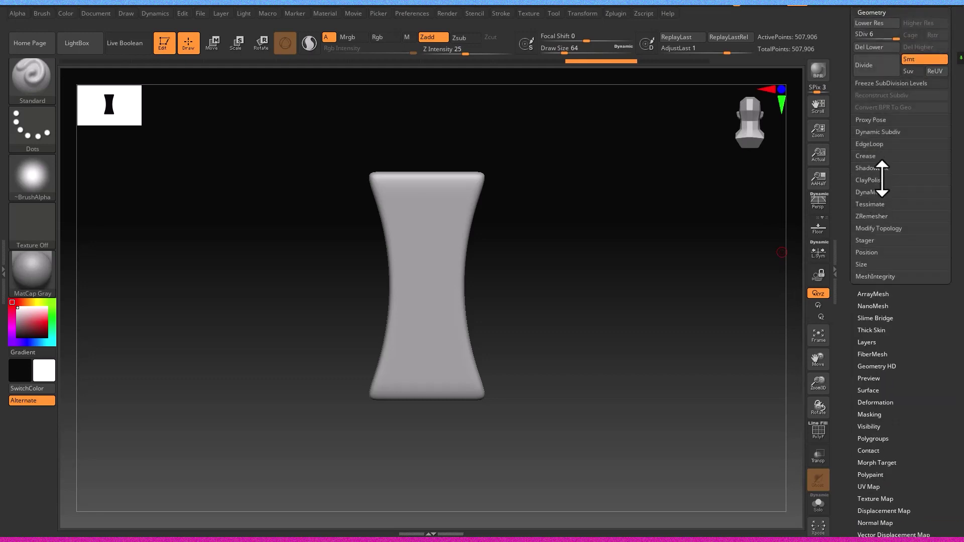
pyautogui.click(879, 179)
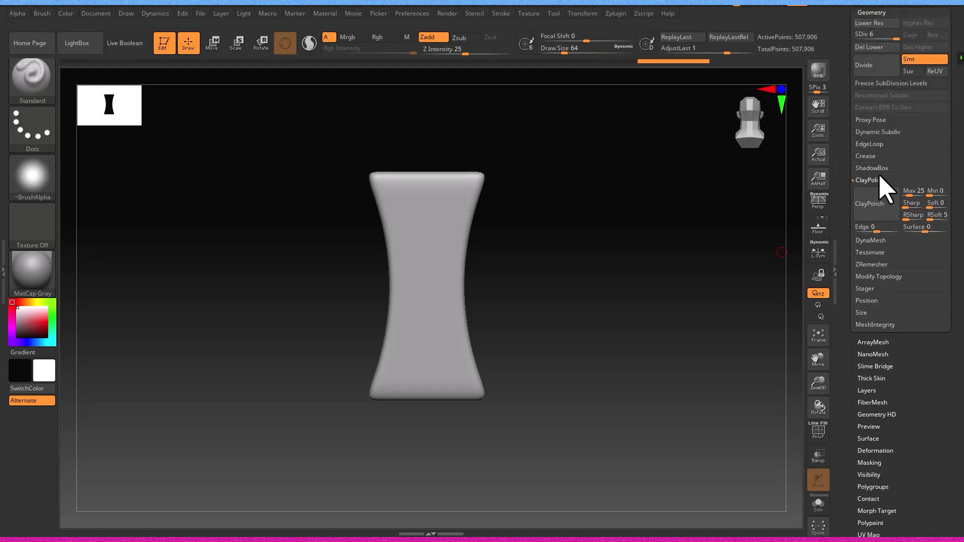
pyautogui.click(879, 180)
pyautogui.click(879, 192)
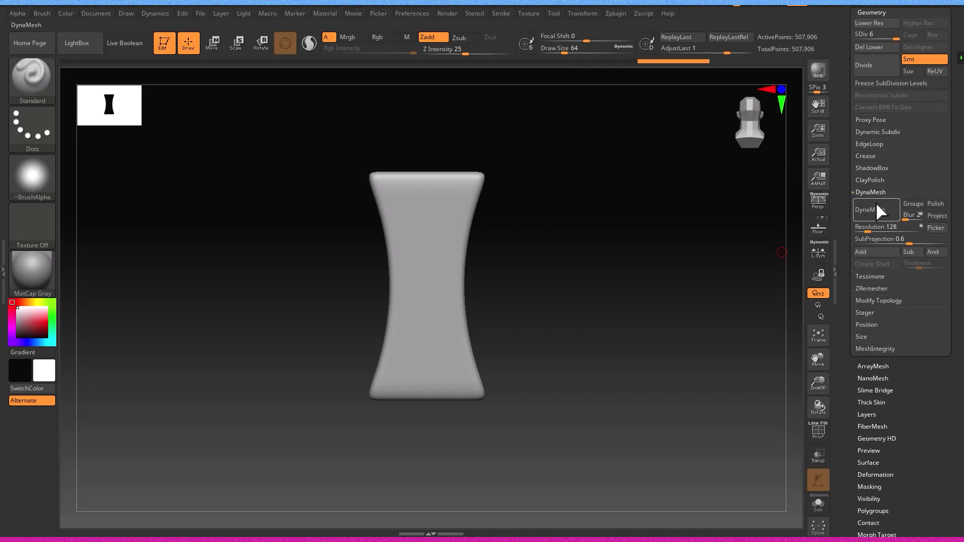
# - Try to convert the hourglass block to DynaMesh at resolution 128
pyautogui.click(876, 207)
pyautogui.click(777, 226)
pyautogui.moveTo(582, 295); pyautogui.dragTo(811, 231)
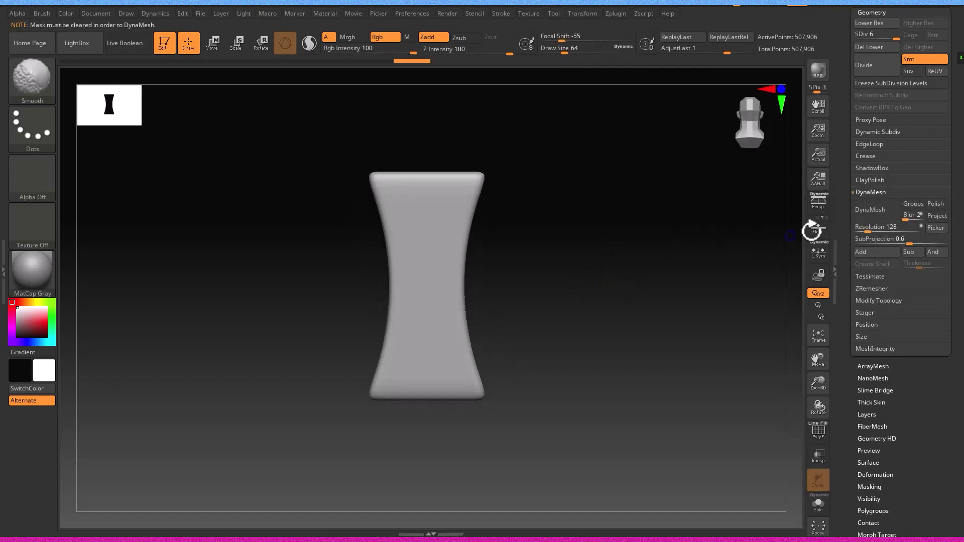
pyautogui.click(854, 208)
pyautogui.click(777, 224)
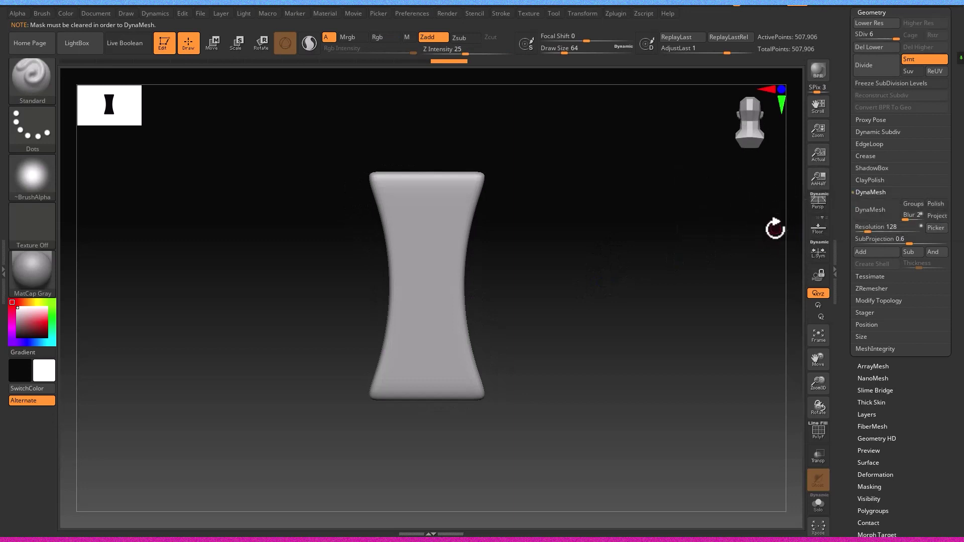
pyautogui.click(862, 215)
pyautogui.click(781, 232)
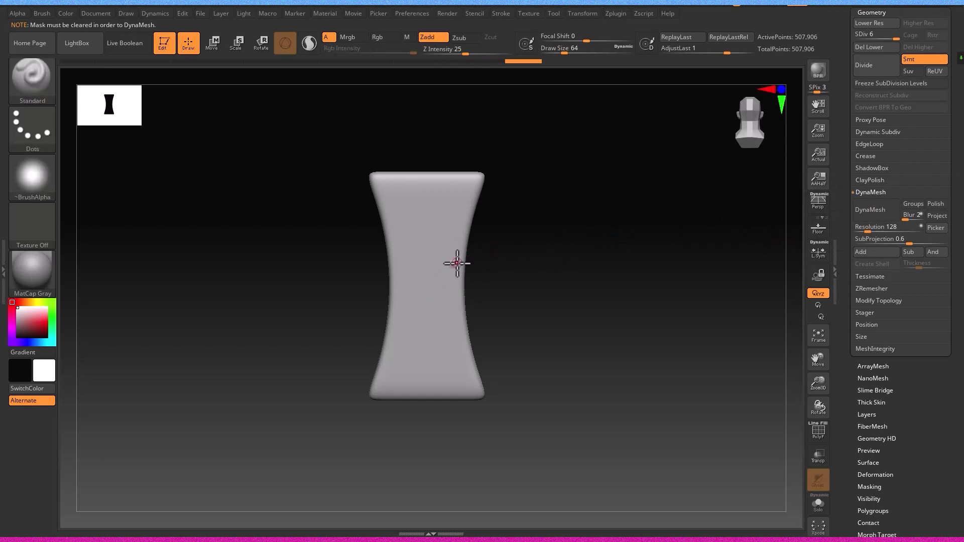
# - Reduce the brush draw size to about 11.7 at the middle of the block
pyautogui.press('shift')
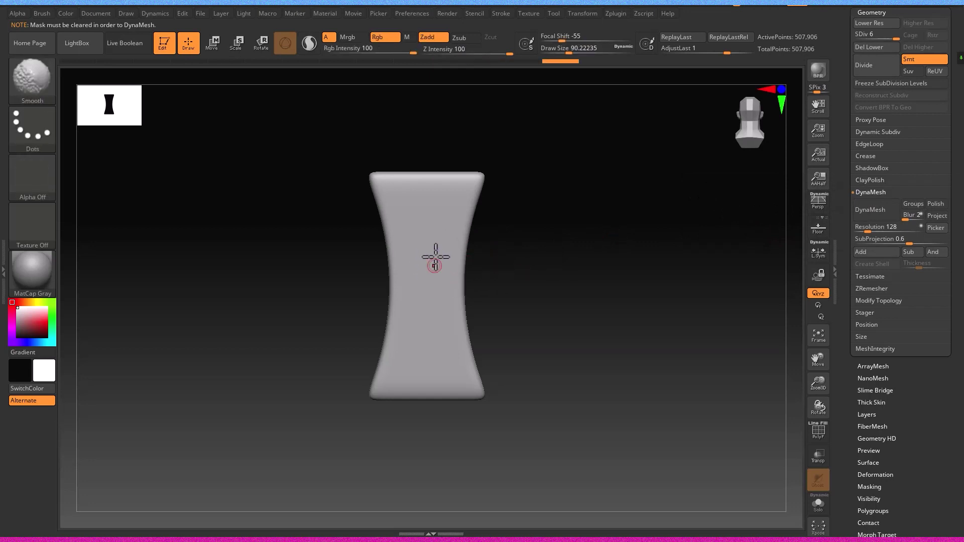
pyautogui.keyDown('ctrl'); pyautogui.moveTo(501, 243); pyautogui.dragTo(450, 276, button='right'); pyautogui.keyUp('ctrl')
pyautogui.press('s')
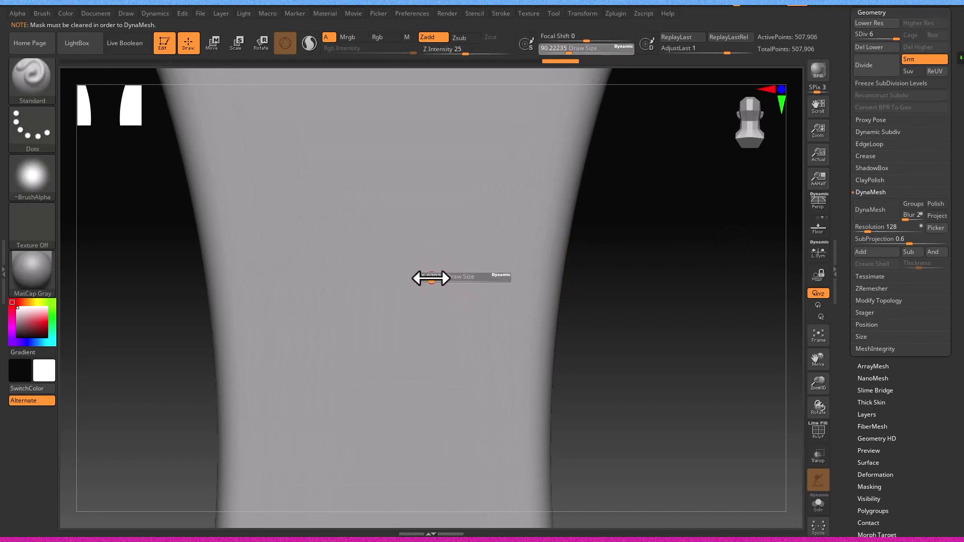
pyautogui.click(430, 278)
pyautogui.press('shift')
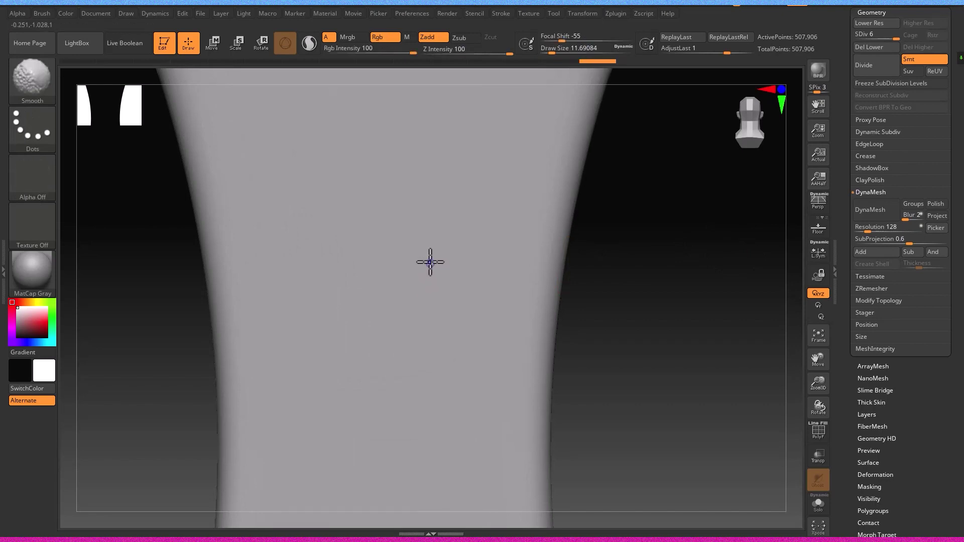
# - Clear the mask and enable DynaMesh at resolution 128, declining to freeze the subdivision levels
pyautogui.click(874, 206)
pyautogui.click(780, 223)
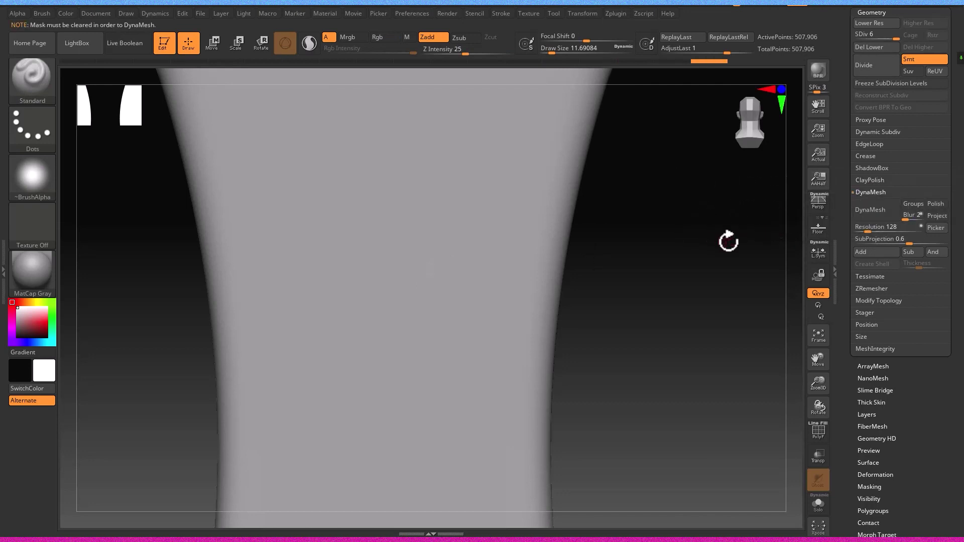
pyautogui.press('ctrl')
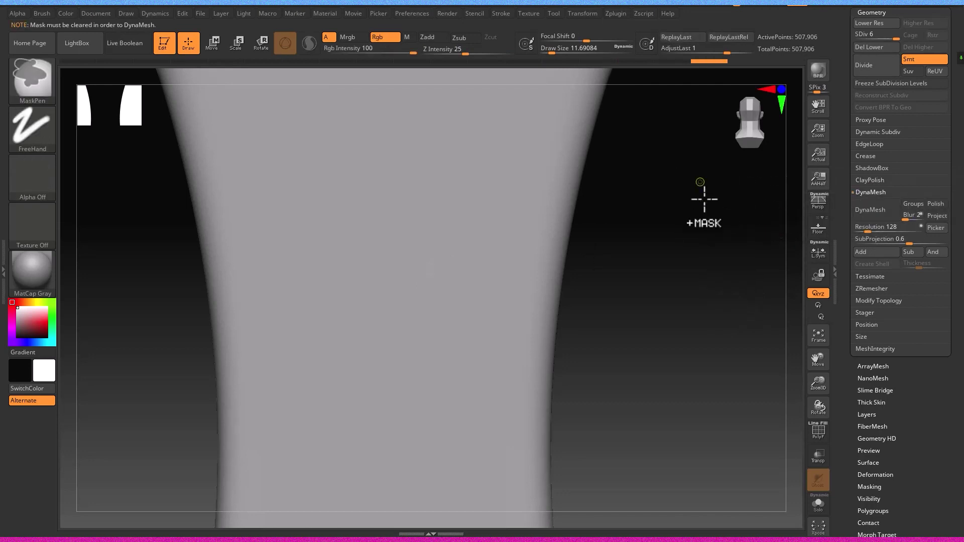
pyautogui.click(880, 215)
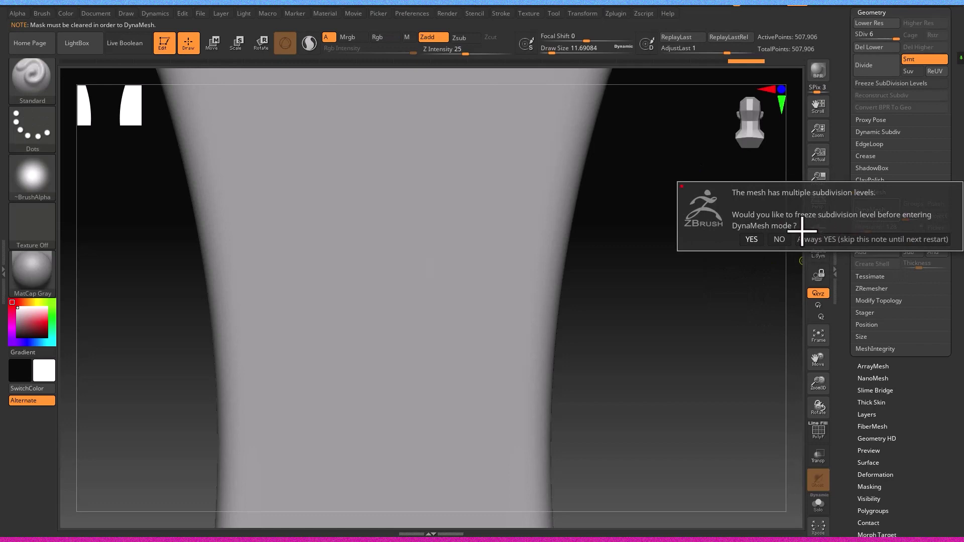
pyautogui.click(778, 238)
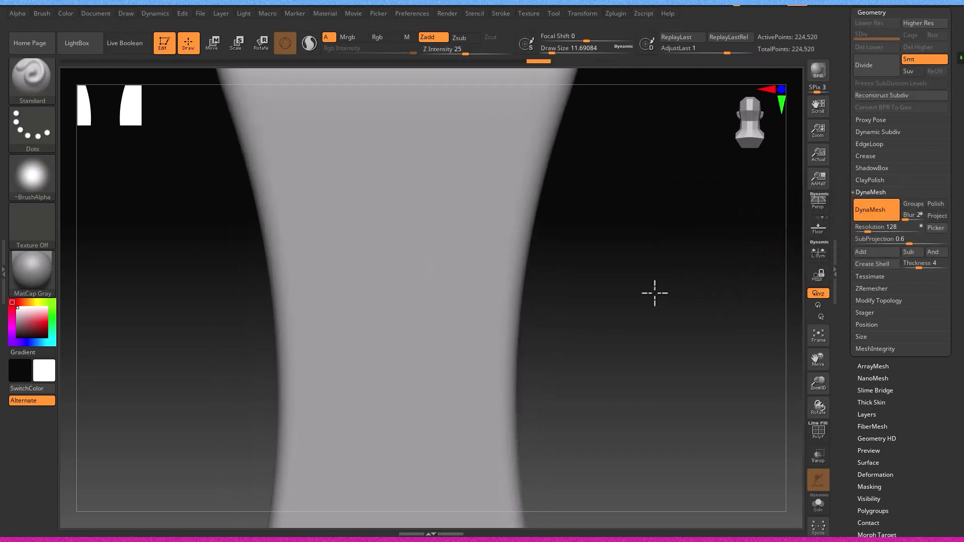
# - Try thinning the hourglass block along its depth in the side view
pyautogui.moveTo(658, 283); pyautogui.dragTo(710, 294)
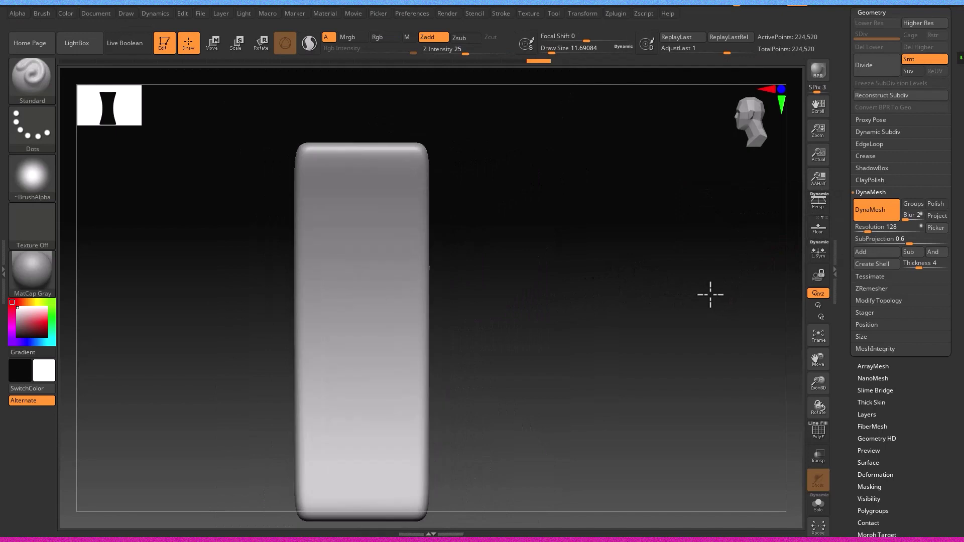
pyautogui.click(211, 41)
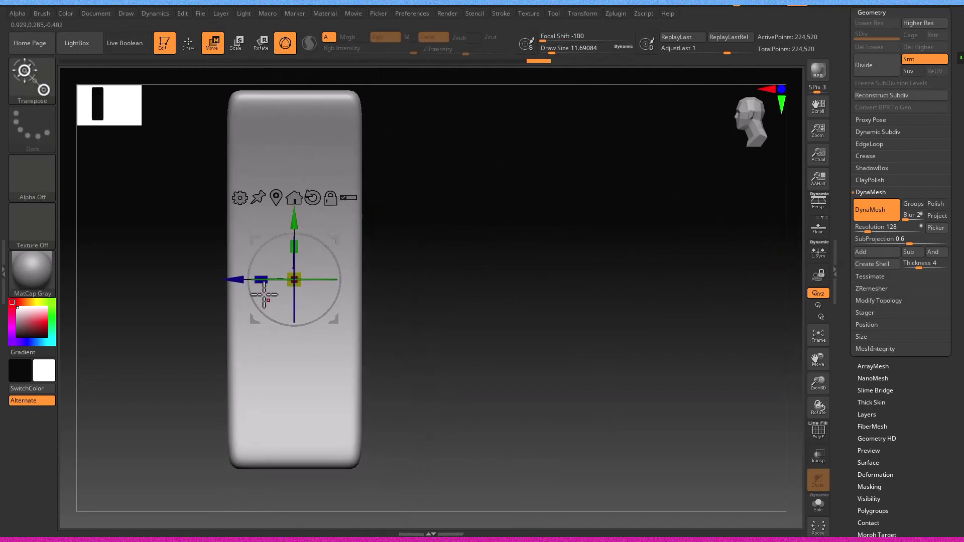
pyautogui.moveTo(257, 279); pyautogui.dragTo(300, 283)
pyautogui.moveTo(401, 271)
pyautogui.mouseDown()
pyautogui.moveTo(445, 258)
pyautogui.moveTo(497, 261)
pyautogui.mouseUp()
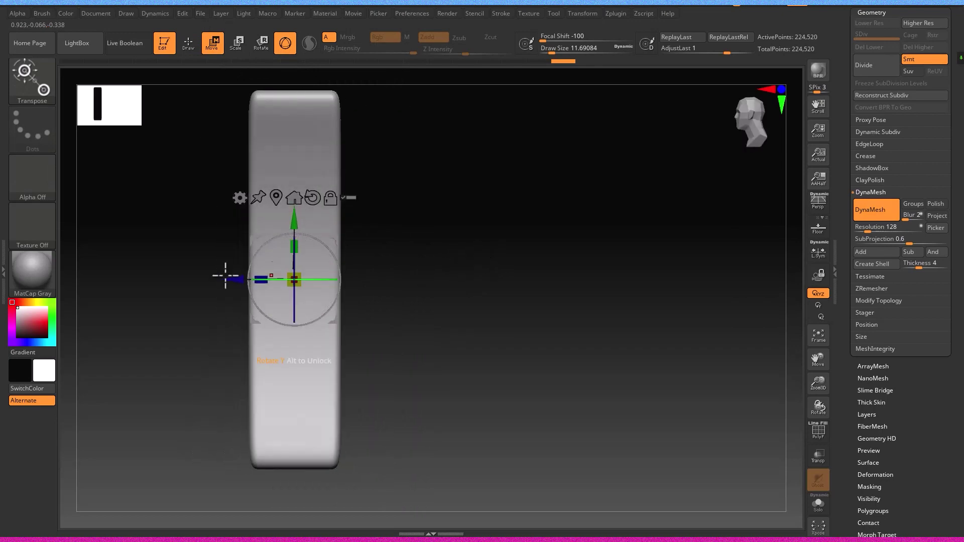
# - Try duplicating the block along its depth and scaling the copy uniformly to about 0.78
pyautogui.keyDown('ctrl'); pyautogui.moveTo(233, 280); pyautogui.dragTo(324, 280); pyautogui.keyUp('ctrl')
pyautogui.hotkey('ctrl', 'z')
pyautogui.keyDown('ctrl'); pyautogui.moveTo(242, 280); pyautogui.dragTo(314, 281); pyautogui.keyUp('ctrl')
pyautogui.keyDown('shift'); pyautogui.moveTo(520, 259); pyautogui.dragTo(481, 255); pyautogui.keyUp('shift')
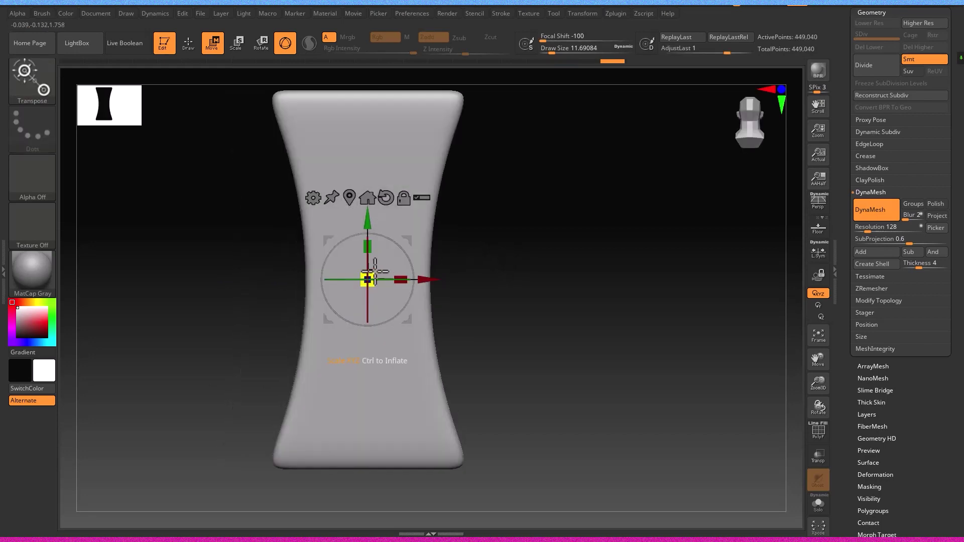
pyautogui.moveTo(375, 272); pyautogui.dragTo(338, 285)
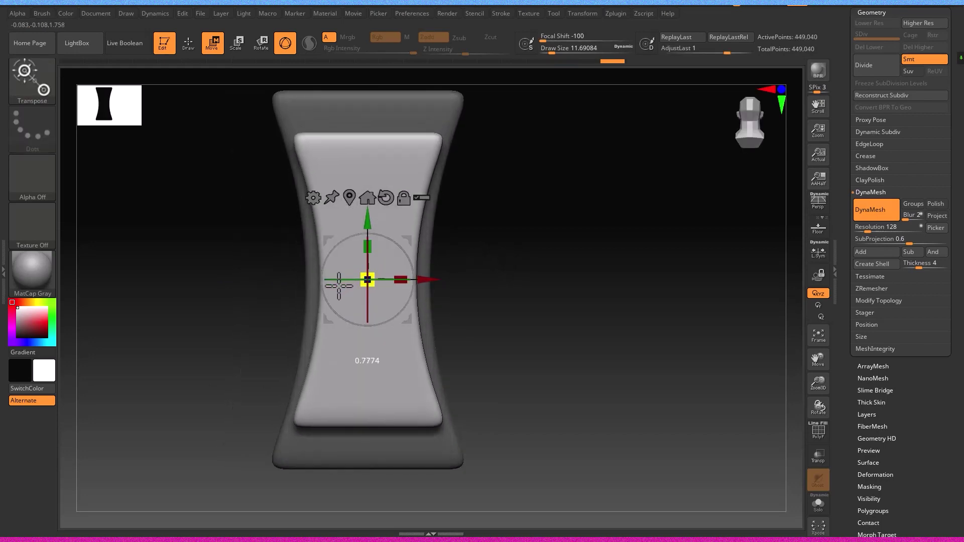
pyautogui.moveTo(495, 258)
pyautogui.keyDown('shift'); pyautogui.mouseDown()
pyautogui.moveTo(508, 216)
pyautogui.moveTo(508, 269)
pyautogui.moveTo(553, 262)
pyautogui.moveTo(521, 286)
pyautogui.moveTo(387, 291)
pyautogui.mouseUp(); pyautogui.keyUp('shift')
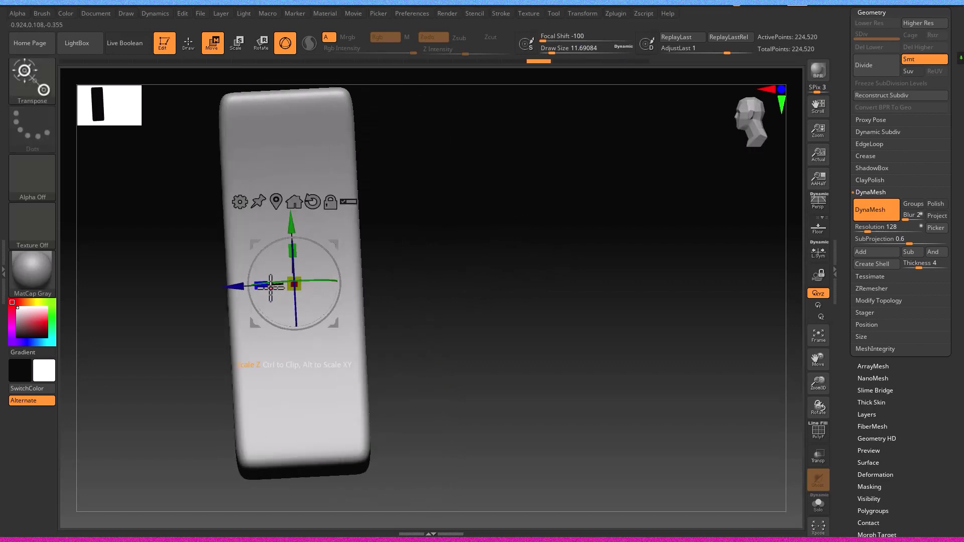
# - Thin the block to about half its depth and duplicate it directly beside the original along the depth axis
pyautogui.moveTo(260, 286); pyautogui.dragTo(494, 271)
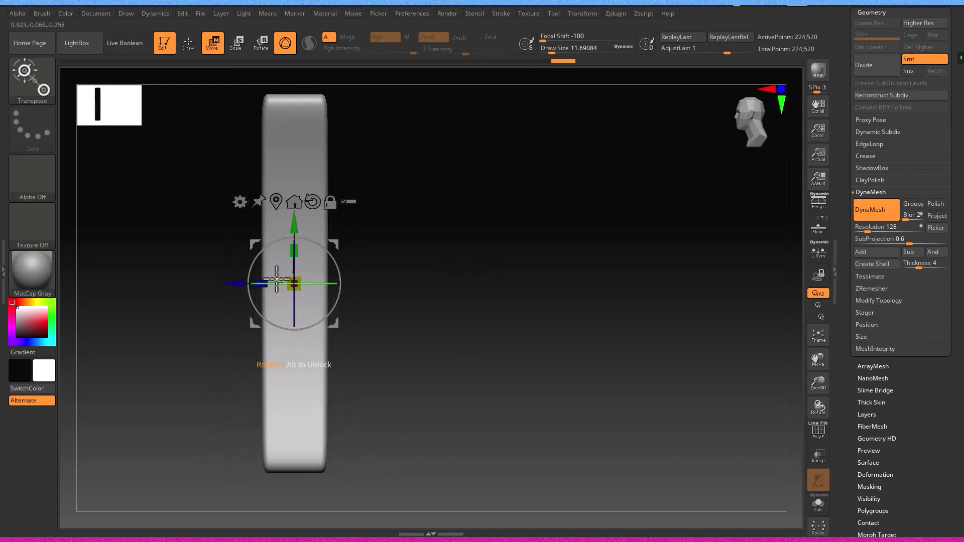
pyautogui.keyDown('ctrl'); pyautogui.moveTo(233, 279); pyautogui.dragTo(292, 284); pyautogui.keyUp('ctrl')
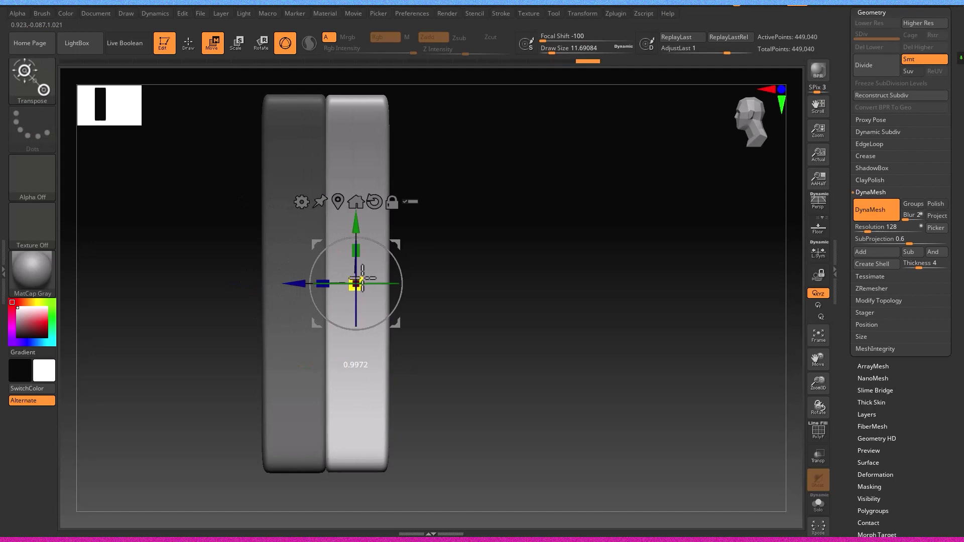
# - Scale the copy down uniformly and sink it partly into the larger block as a second layer
pyautogui.moveTo(362, 279); pyautogui.dragTo(349, 283)
pyautogui.moveTo(539, 260)
pyautogui.mouseDown()
pyautogui.moveTo(474, 269)
pyautogui.moveTo(538, 271)
pyautogui.mouseUp()
pyautogui.moveTo(365, 280); pyautogui.dragTo(267, 295)
pyautogui.keyDown('shift'); pyautogui.moveTo(409, 298); pyautogui.dragTo(365, 300); pyautogui.keyUp('shift')
pyautogui.keyDown('shift'); pyautogui.moveTo(461, 286); pyautogui.dragTo(522, 263); pyautogui.keyUp('shift')
# - Duplicate the second layer along the depth axis to start a third layer
pyautogui.keyDown('ctrl'); pyautogui.moveTo(258, 283); pyautogui.dragTo(318, 288); pyautogui.keyUp('ctrl')
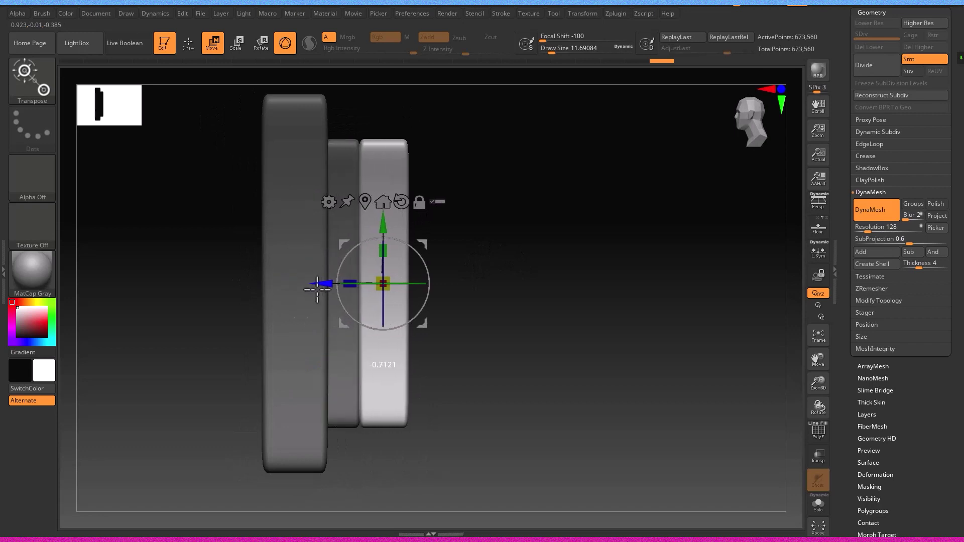
pyautogui.keyDown('shift'); pyautogui.moveTo(477, 268); pyautogui.dragTo(449, 283); pyautogui.keyUp('shift')
pyautogui.hotkey('ctrl', 'z')
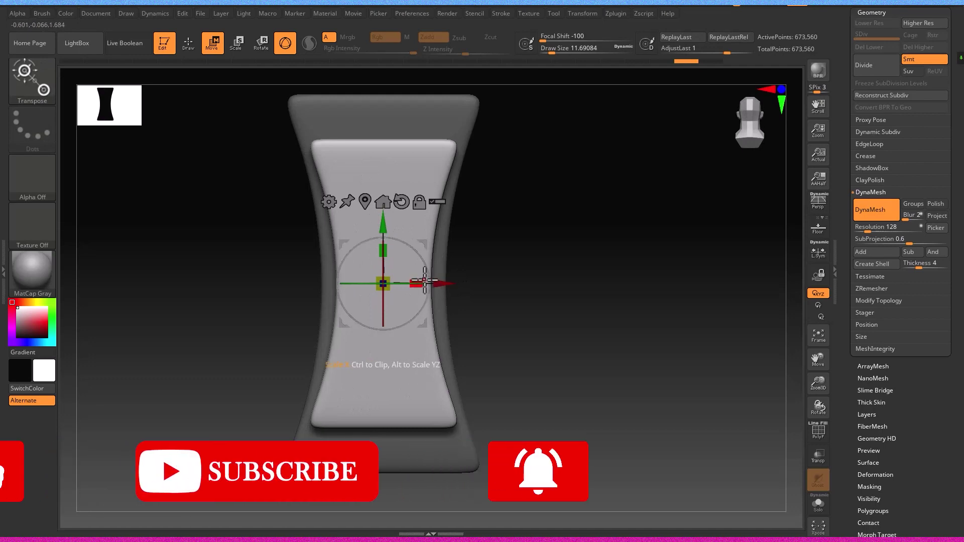
# - Scale the third layer uniformly to 0.7 and sink it into the second layer
pyautogui.moveTo(383, 282); pyautogui.dragTo(358, 287)
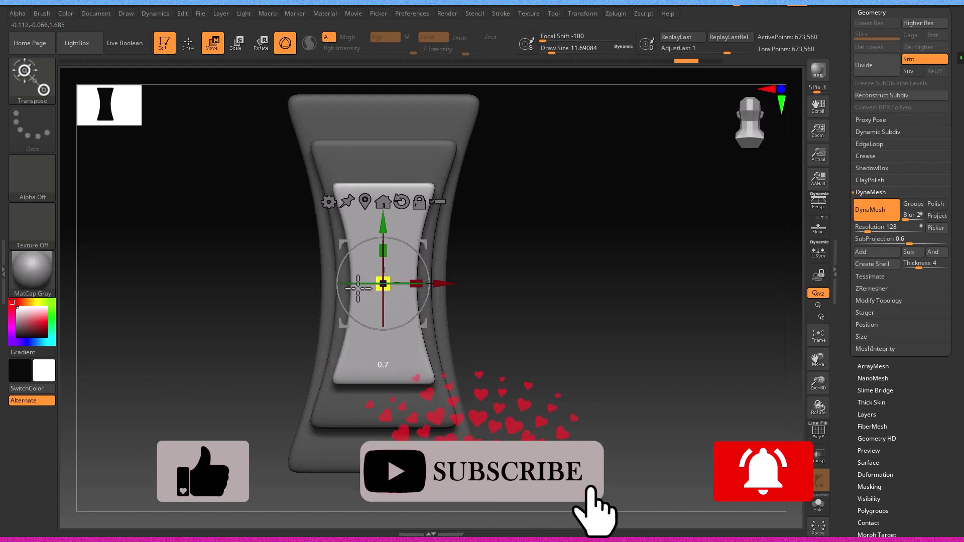
pyautogui.moveTo(461, 300); pyautogui.dragTo(504, 288)
pyautogui.moveTo(326, 284); pyautogui.dragTo(295, 285)
# - Try changing the mask and gizmo orientation on the stacked layers and undo the attempts
pyautogui.keyDown('ctrl'); pyautogui.click(340, 400); pyautogui.keyUp('ctrl')
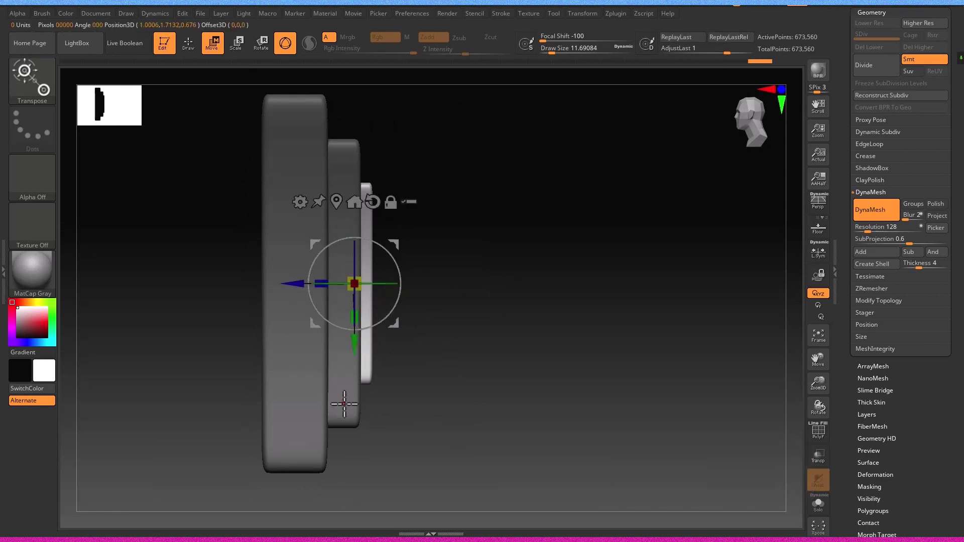
pyautogui.click(344, 403)
pyautogui.moveTo(399, 403); pyautogui.dragTo(383, 400)
pyautogui.hotkey('ctrl', 'z')
pyautogui.keyDown('alt'); pyautogui.click(337, 256); pyautogui.keyUp('alt')
pyautogui.hotkey('ctrl', 'z')
pyautogui.hotkey('ctrl', 'z')
pyautogui.hotkey('ctrl', 'z')
pyautogui.hotkey('ctrl', 'z')
pyautogui.hotkey('ctrl', 'z')
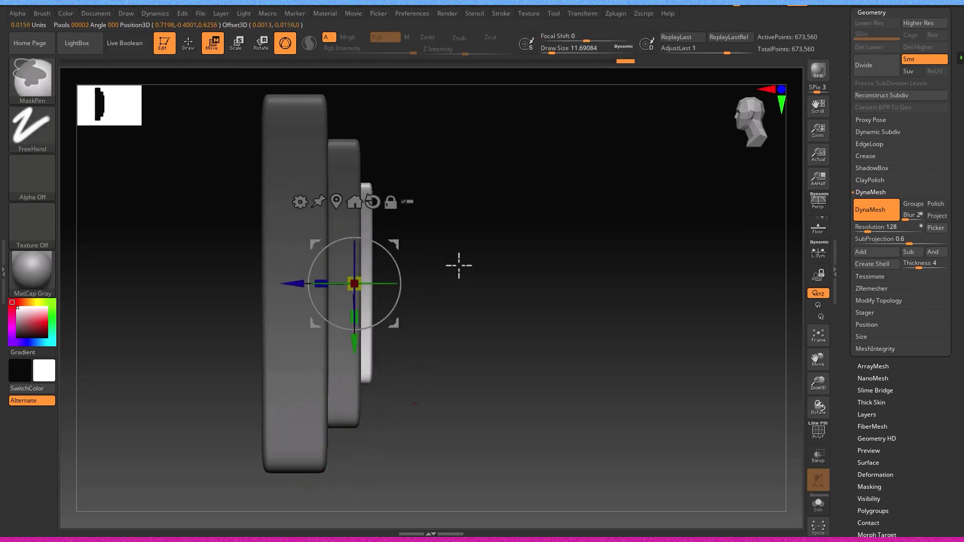
# - Undo the third layer and the second layer's last scaling and placement, including the retried sinking into the large block
pyautogui.hotkey('ctrl', 'z')
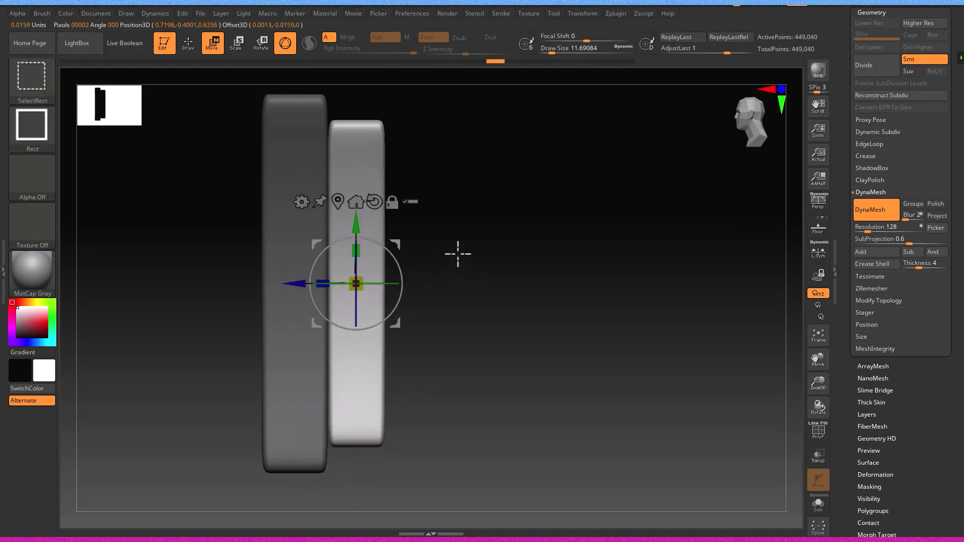
pyautogui.moveTo(298, 284); pyautogui.dragTo(256, 292)
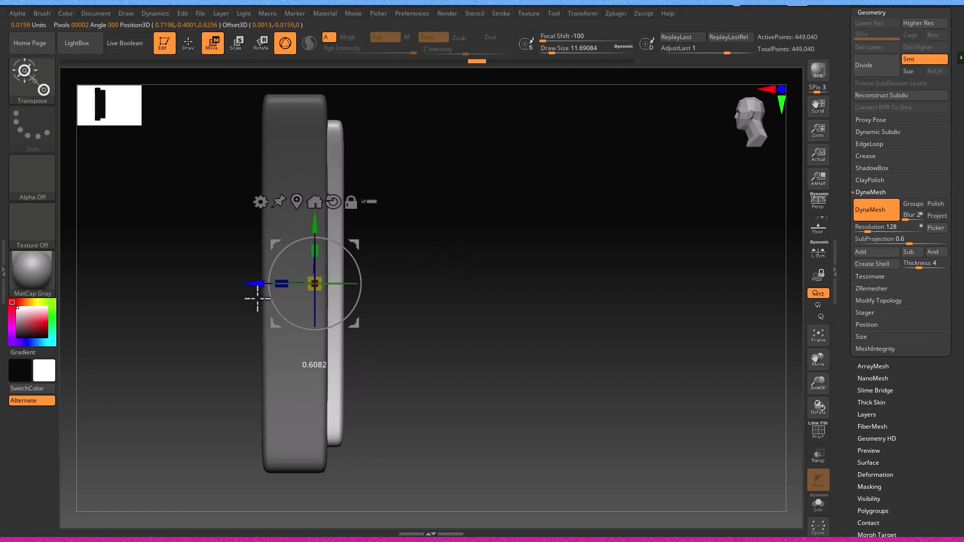
pyautogui.hotkey('ctrl', 'z')
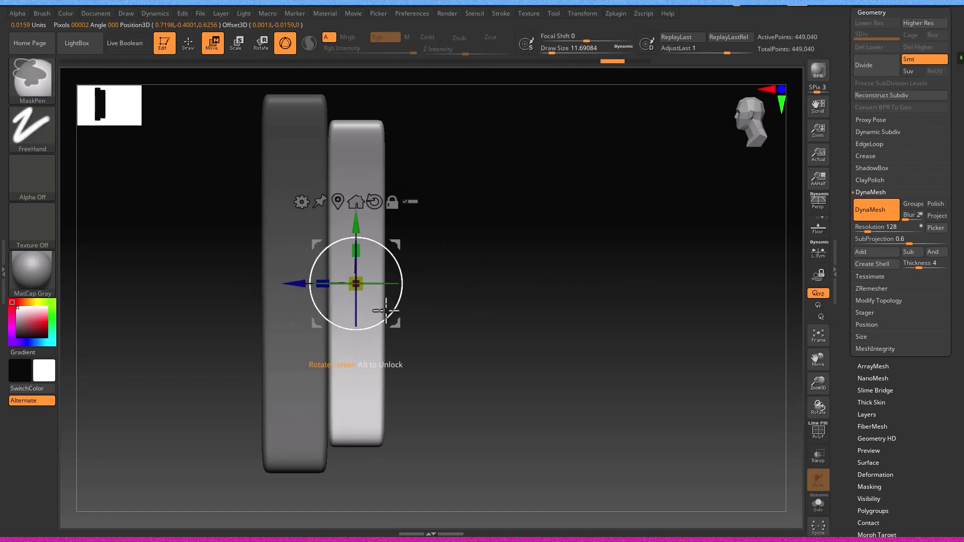
# - Sink the second layer into the large block and add a smaller duplicate partly sunk into it as the third layer
pyautogui.moveTo(294, 285)
pyautogui.mouseDown()
pyautogui.moveTo(250, 300)
pyautogui.moveTo(287, 282)
pyautogui.moveTo(326, 283)
pyautogui.moveTo(302, 284)
pyautogui.mouseUp()
pyautogui.moveTo(373, 279); pyautogui.dragTo(271, 302)
pyautogui.moveTo(444, 324); pyautogui.dragTo(490, 312)
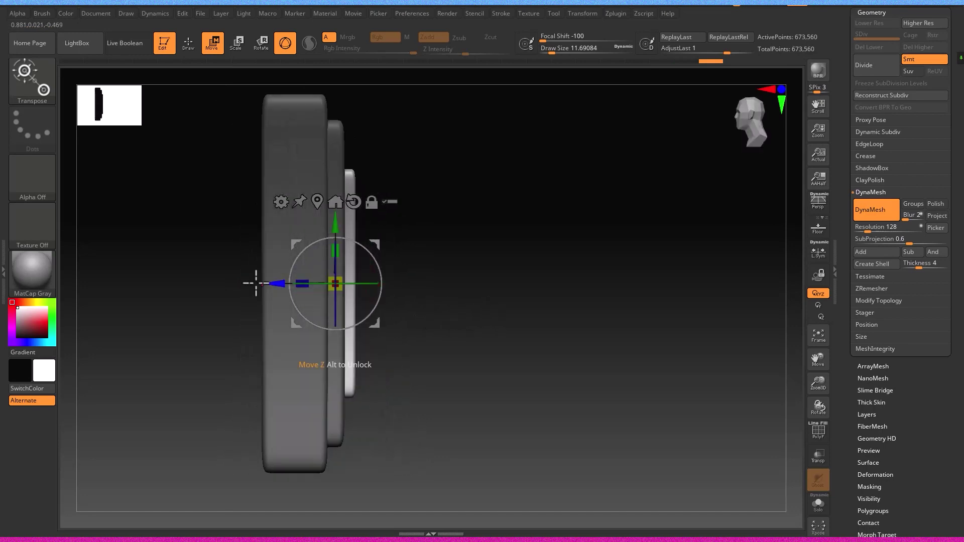
# - Duplicate the third layer along the depth axis, scale the copy down uniformly and sink it in as a fourth layer
pyautogui.keyDown('ctrl'); pyautogui.moveTo(258, 283); pyautogui.dragTo(309, 298); pyautogui.keyUp('ctrl')
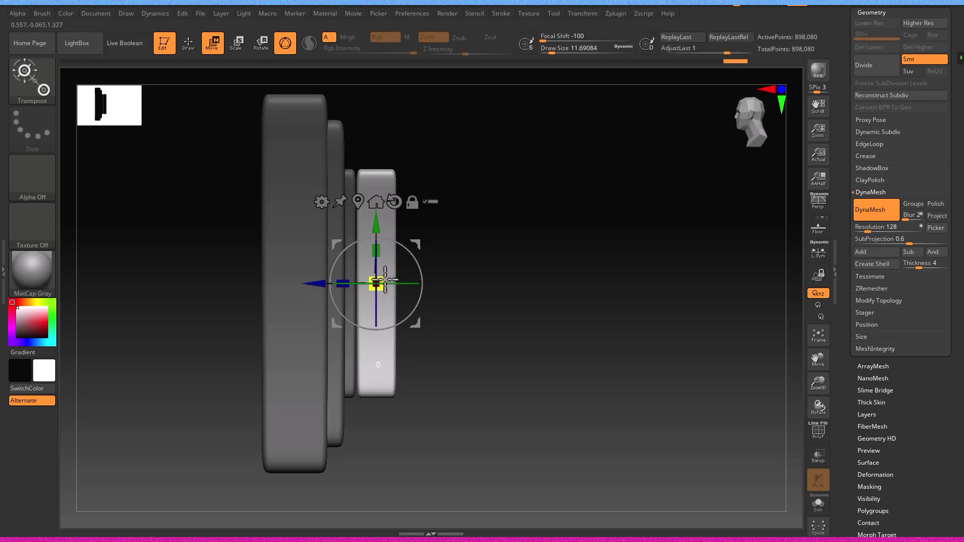
pyautogui.moveTo(386, 279); pyautogui.dragTo(370, 282)
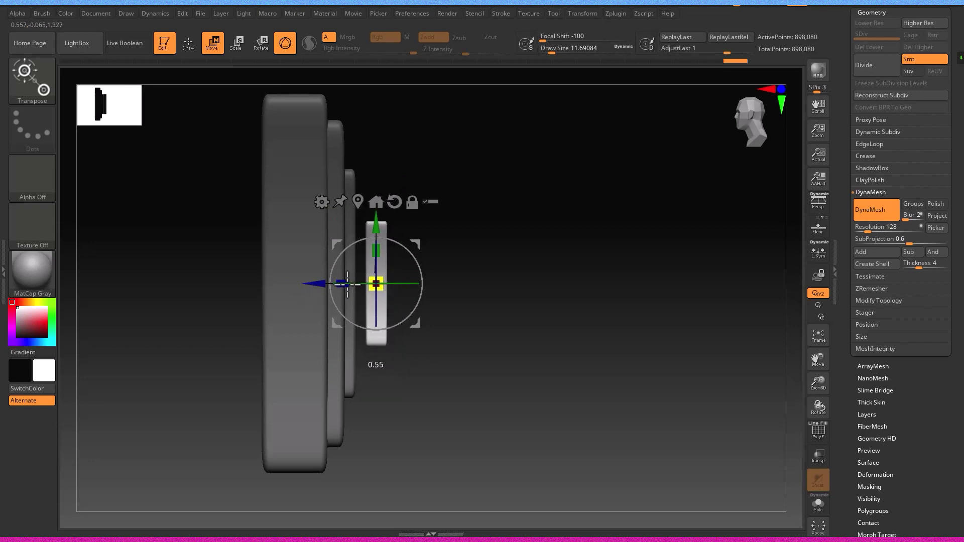
pyautogui.hotkey('ctrl', 'z')
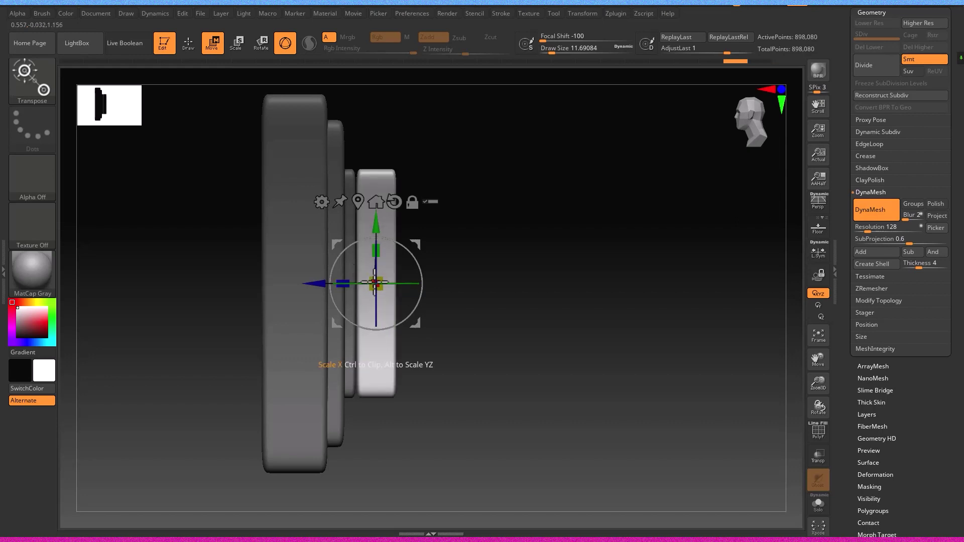
pyautogui.moveTo(379, 279); pyautogui.dragTo(351, 284)
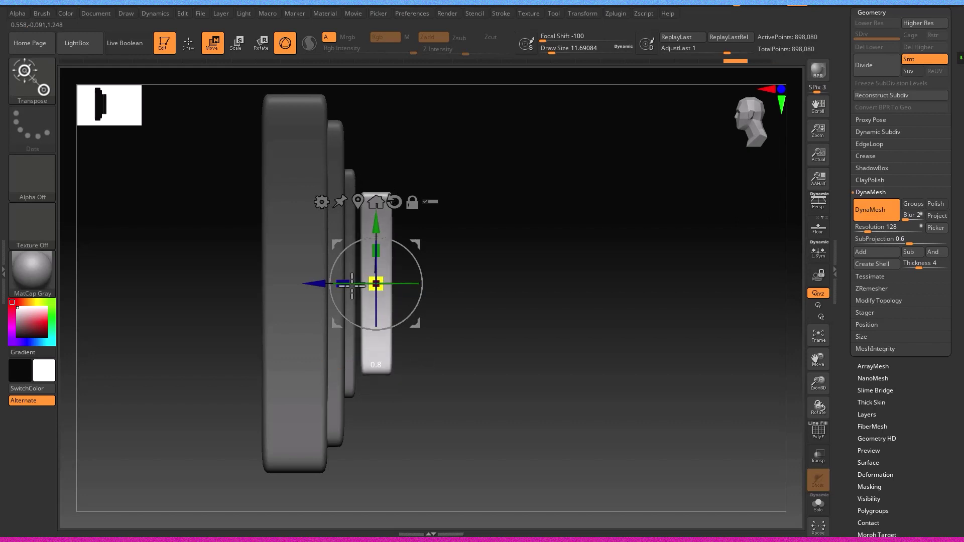
pyautogui.moveTo(333, 290); pyautogui.dragTo(291, 291)
pyautogui.moveTo(421, 290); pyautogui.dragTo(540, 233)
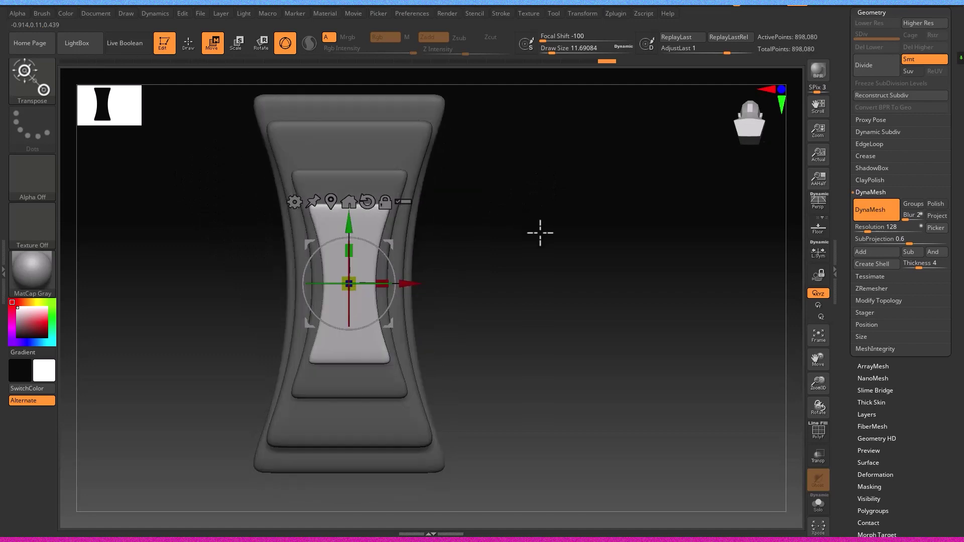
# - Return to Draw mode and clear the mask from the stacked layers
pyautogui.click(188, 43)
pyautogui.moveTo(455, 199)
pyautogui.mouseDown()
pyautogui.moveTo(481, 215)
pyautogui.moveTo(504, 191)
pyautogui.moveTo(459, 184)
pyautogui.mouseUp()
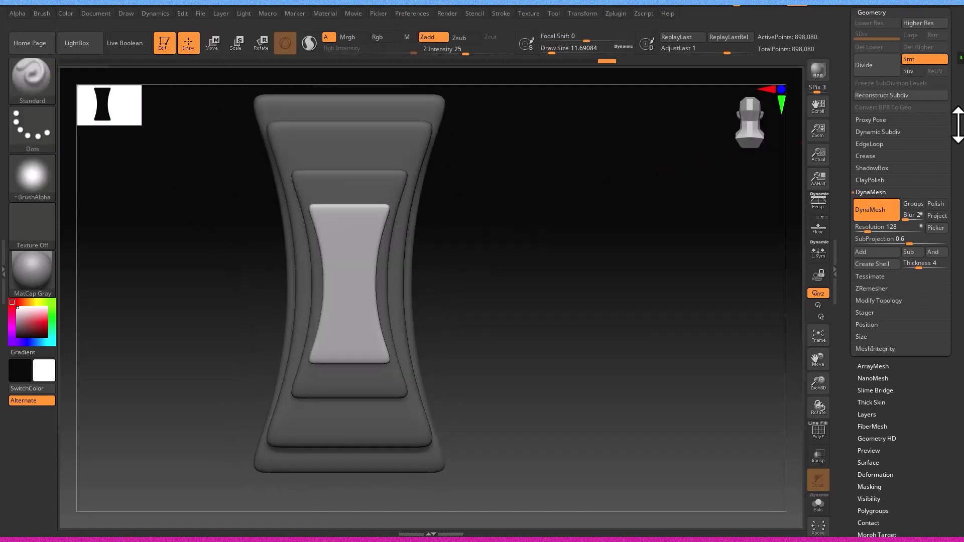
pyautogui.moveTo(958, 126); pyautogui.dragTo(956, 145)
pyautogui.click(864, 240)
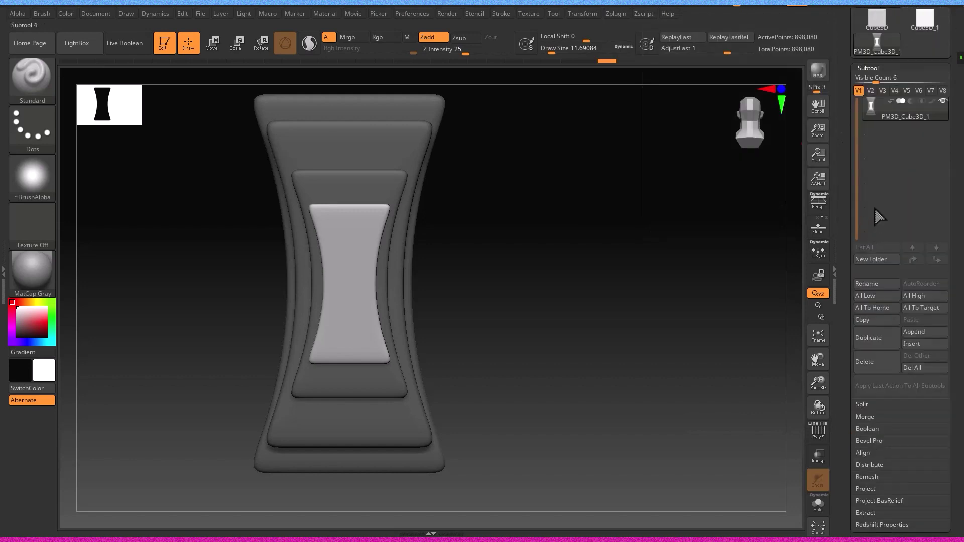
pyautogui.press('ctrl')
pyautogui.moveTo(658, 243); pyautogui.dragTo(572, 307)
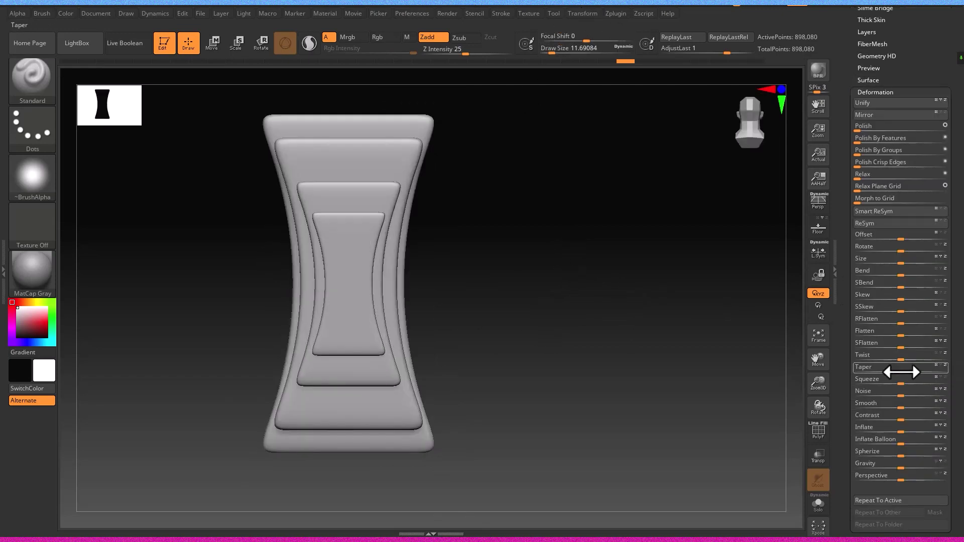
# - Twist the whole layered ornament strongly around its vertical Y axis with the Twist deformation and inspect the shape from several sides
pyautogui.moveTo(912, 360); pyautogui.dragTo(917, 361)
pyautogui.hotkey('ctrl', 'z')
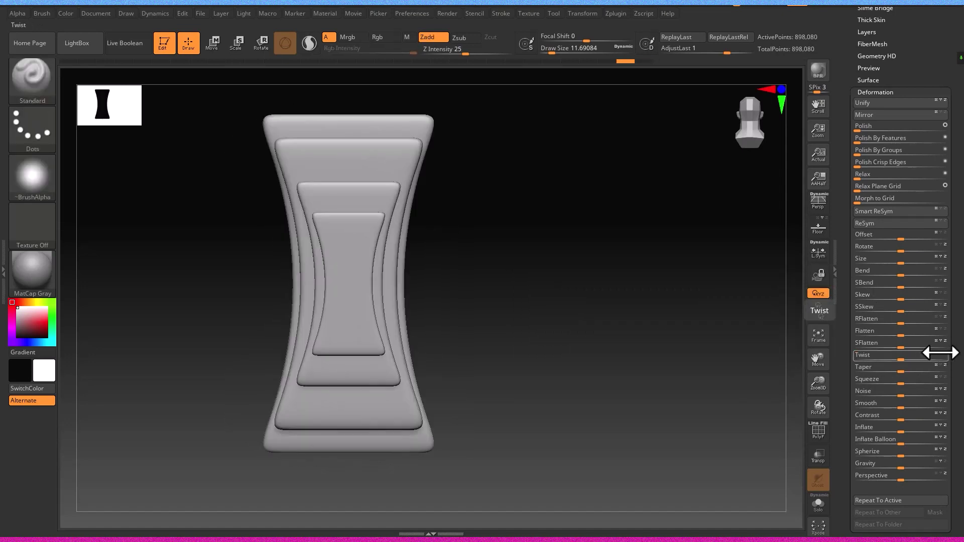
pyautogui.moveTo(909, 357); pyautogui.dragTo(951, 361)
pyautogui.moveTo(736, 381)
pyautogui.mouseDown()
pyautogui.moveTo(495, 351)
pyautogui.moveTo(492, 329)
pyautogui.moveTo(478, 333)
pyautogui.moveTo(503, 383)
pyautogui.moveTo(503, 438)
pyautogui.moveTo(495, 315)
pyautogui.moveTo(467, 295)
pyautogui.moveTo(415, 314)
pyautogui.moveTo(480, 317)
pyautogui.moveTo(476, 337)
pyautogui.mouseUp()
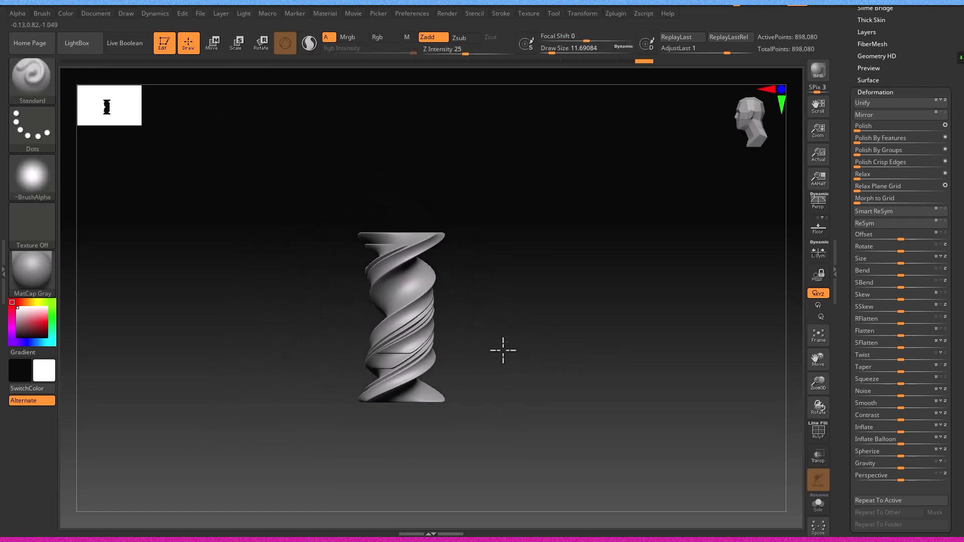
pyautogui.moveTo(573, 348); pyautogui.dragTo(430, 336)
pyautogui.moveTo(367, 342); pyautogui.dragTo(342, 389)
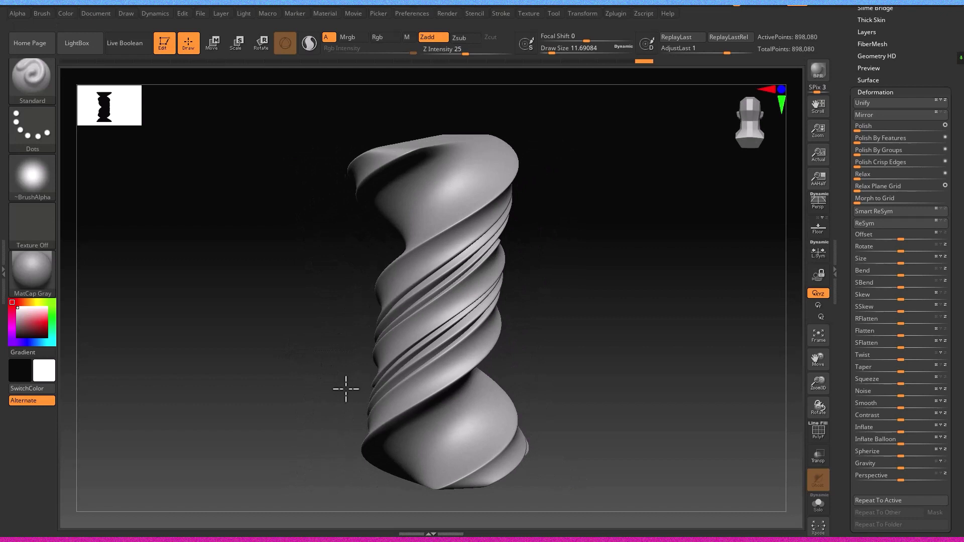